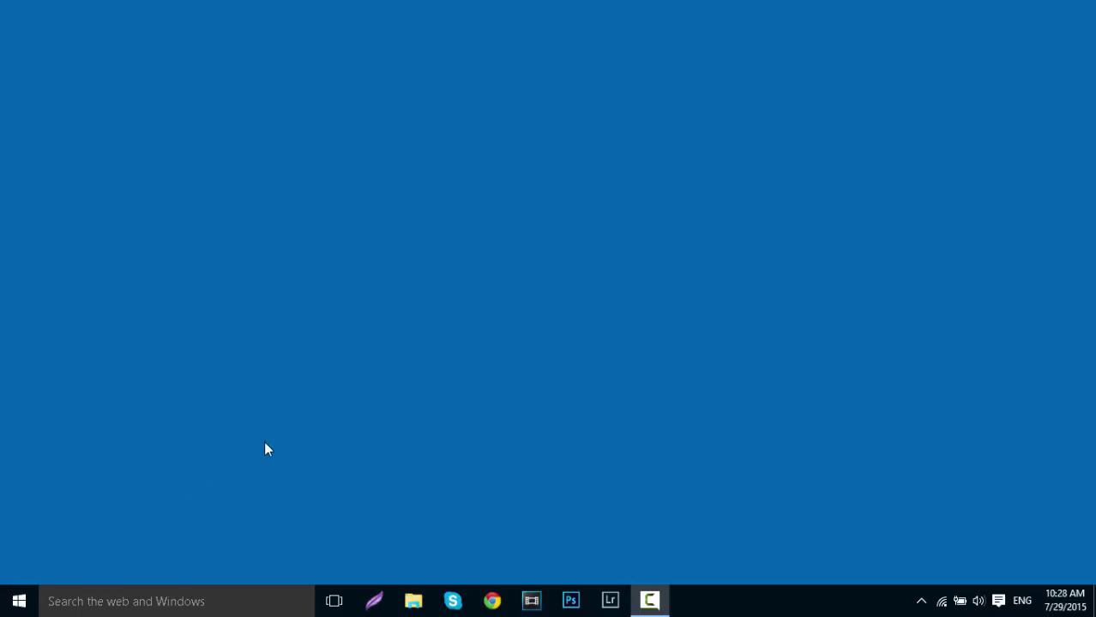
Reach the Advanced tab of System Properties from the Start context menu's System page.
right_click(19, 603)
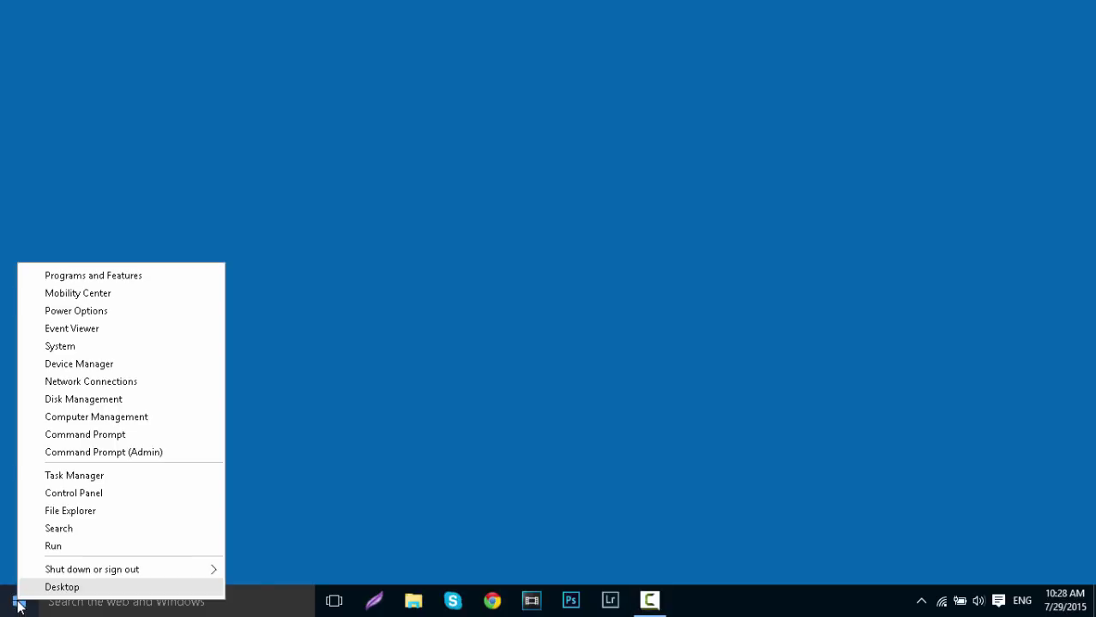
click(114, 349)
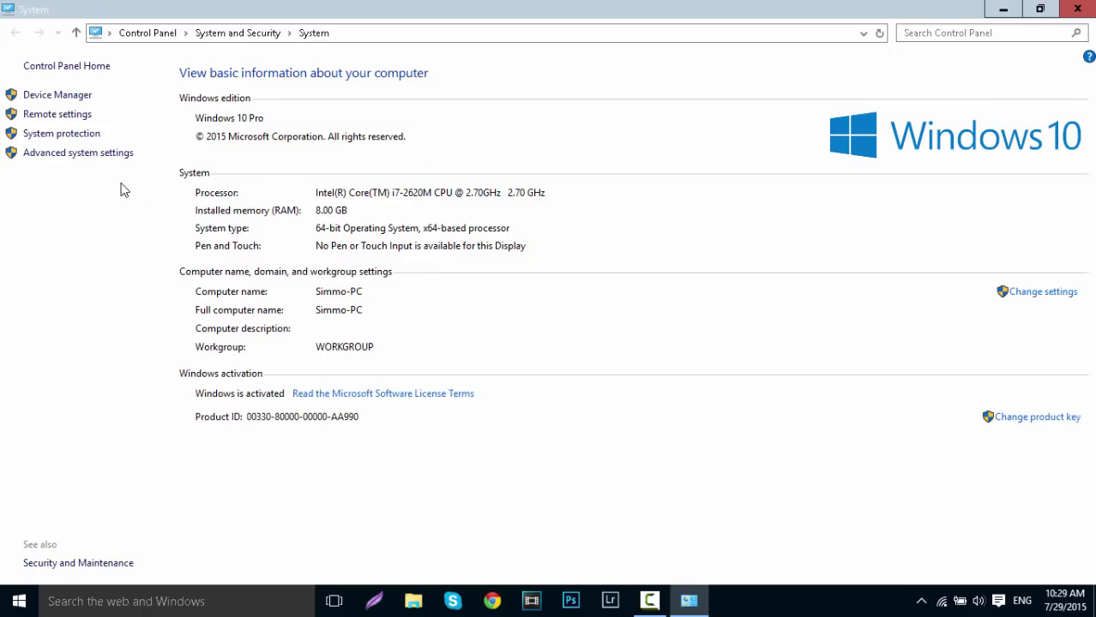
click(80, 159)
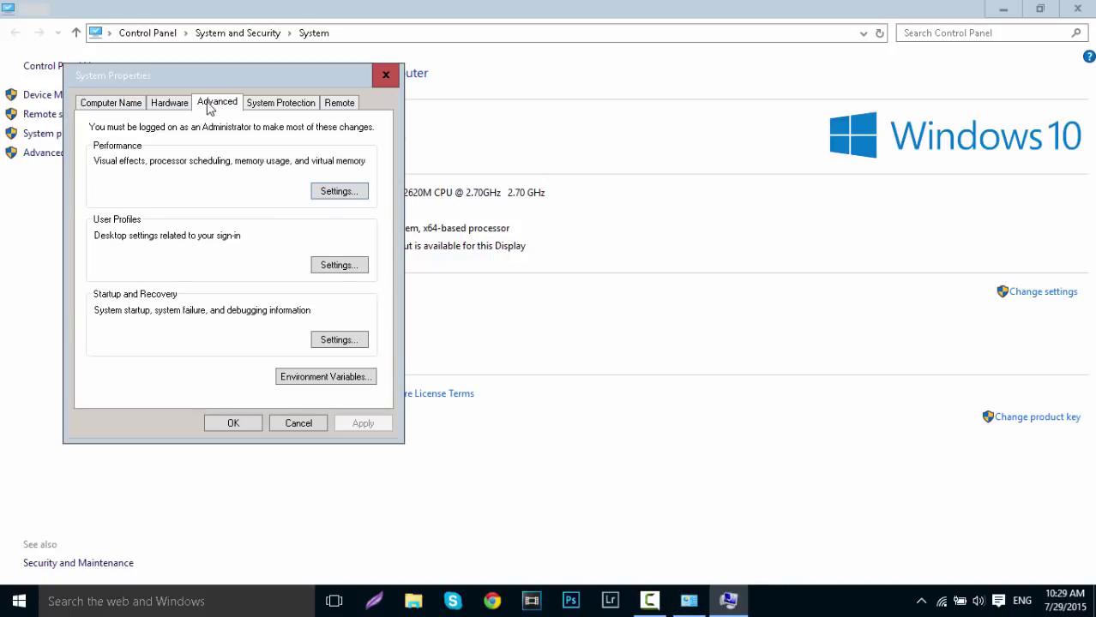
In Performance Options, choose Adjust for best performance so every visual effect is off.
click(350, 194)
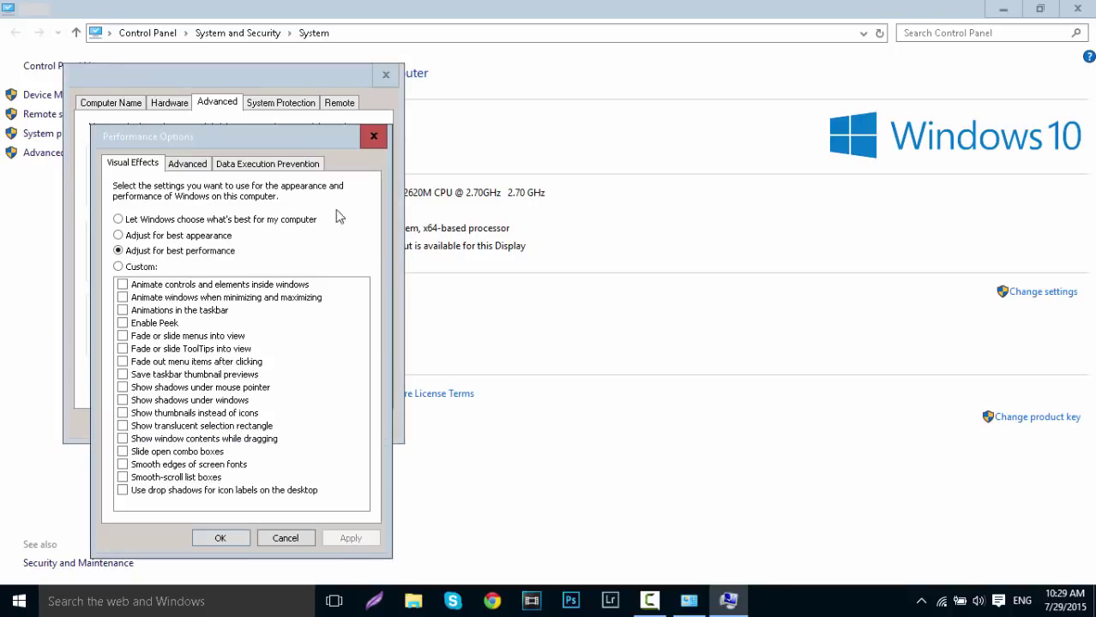
click(247, 221)
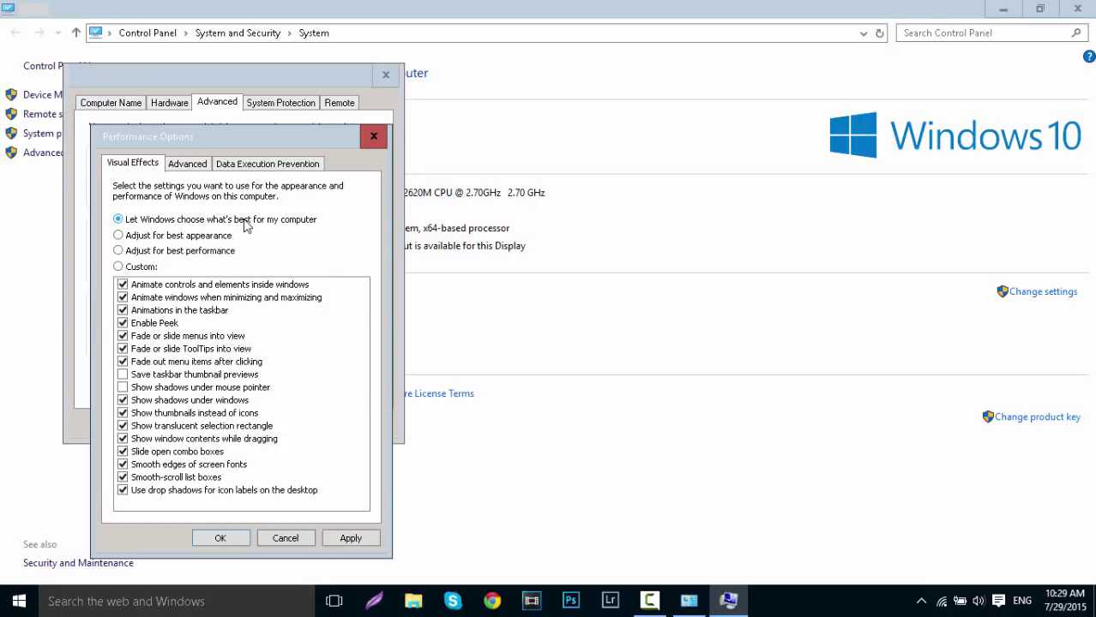
click(191, 253)
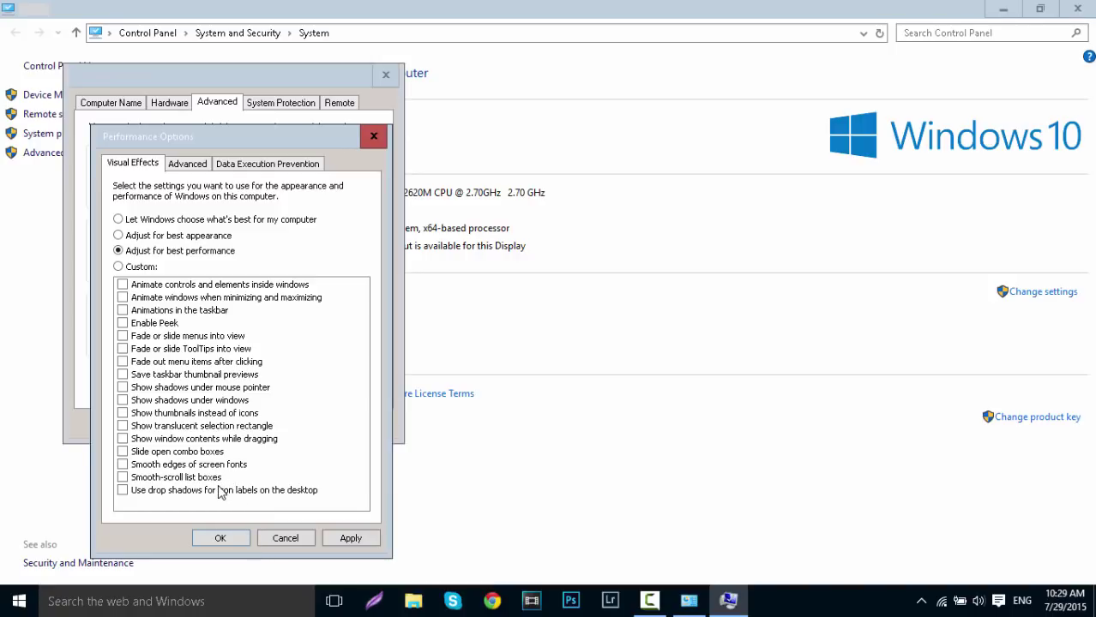
click(122, 491)
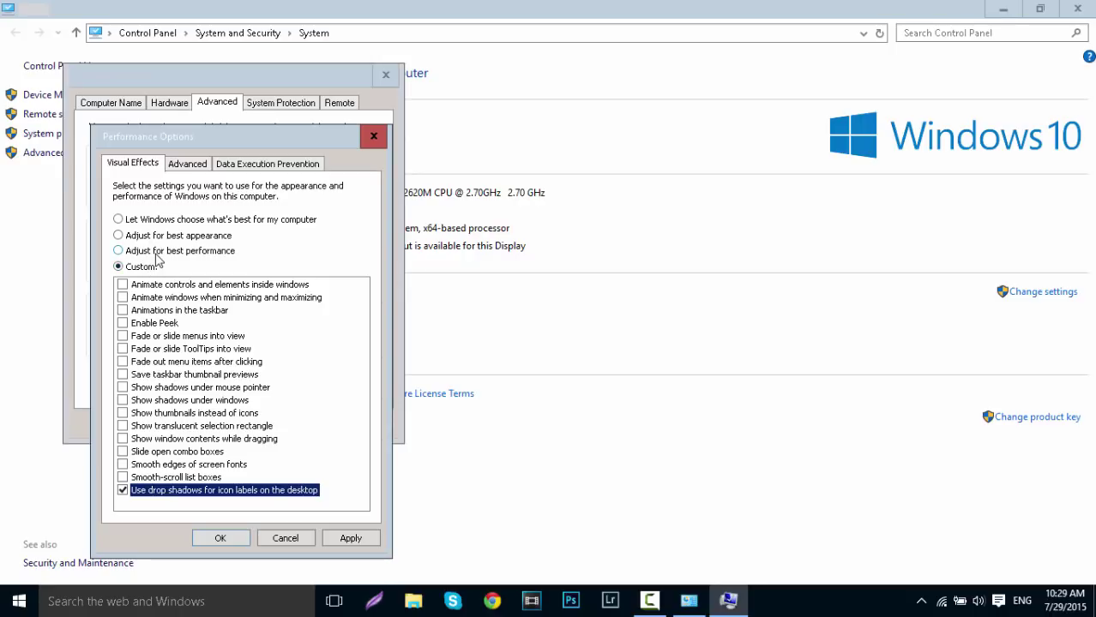
click(156, 255)
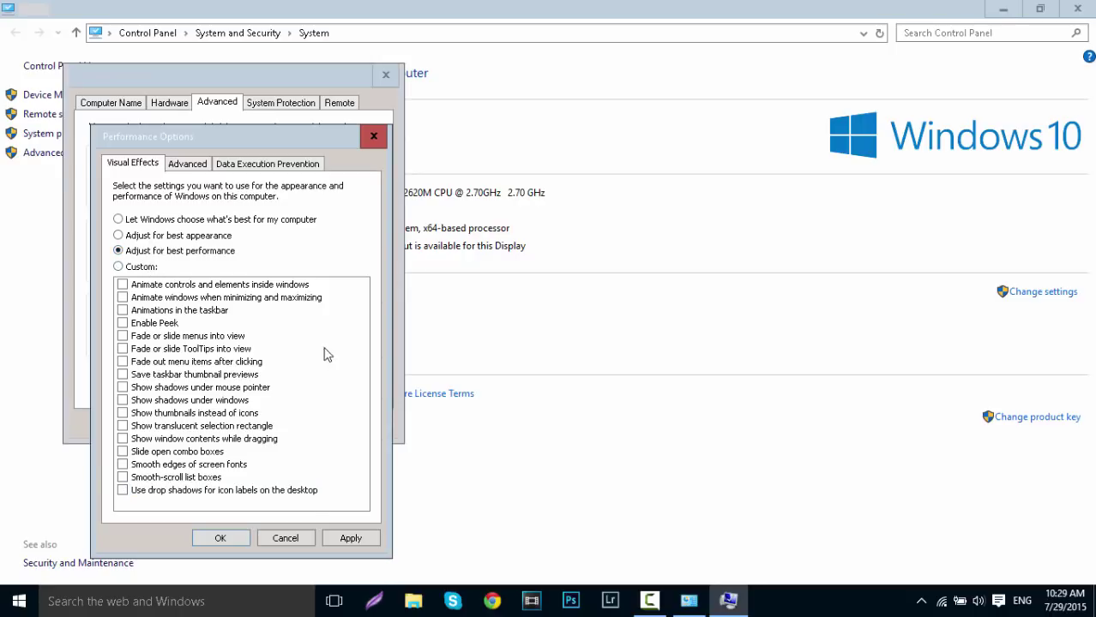
Apply the best performance setting and close Performance Options, System Properties and the System window.
click(360, 542)
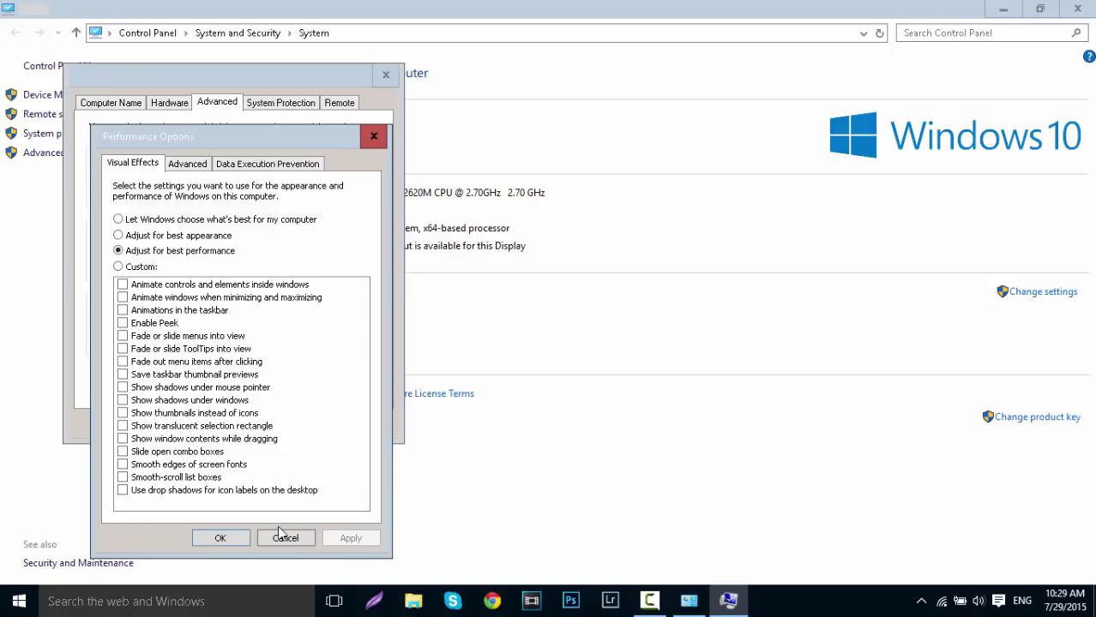
click(220, 539)
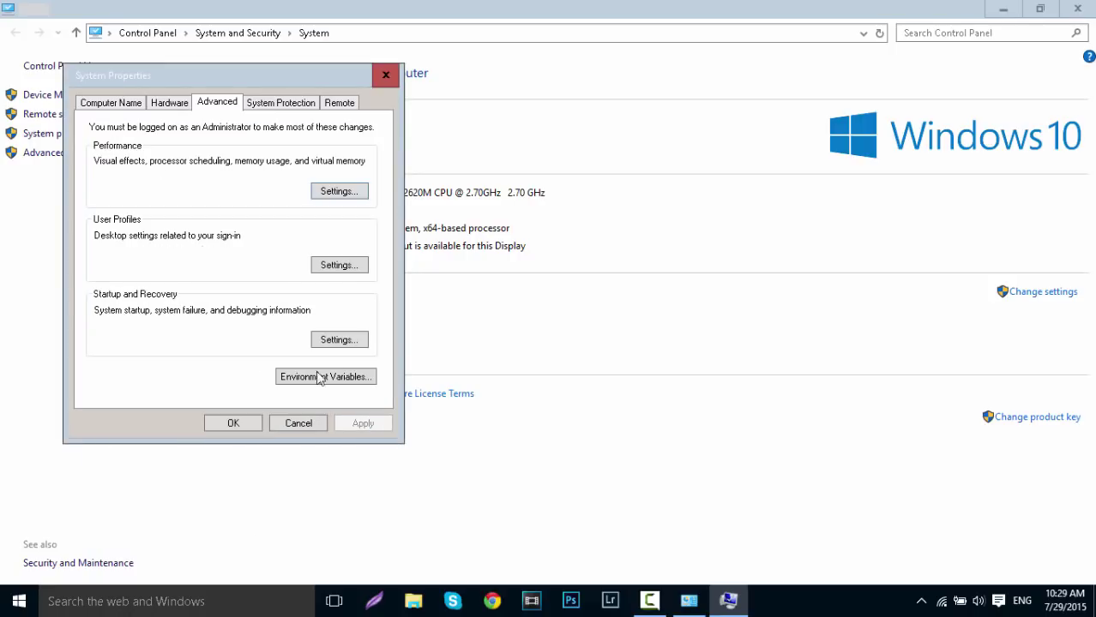
click(233, 424)
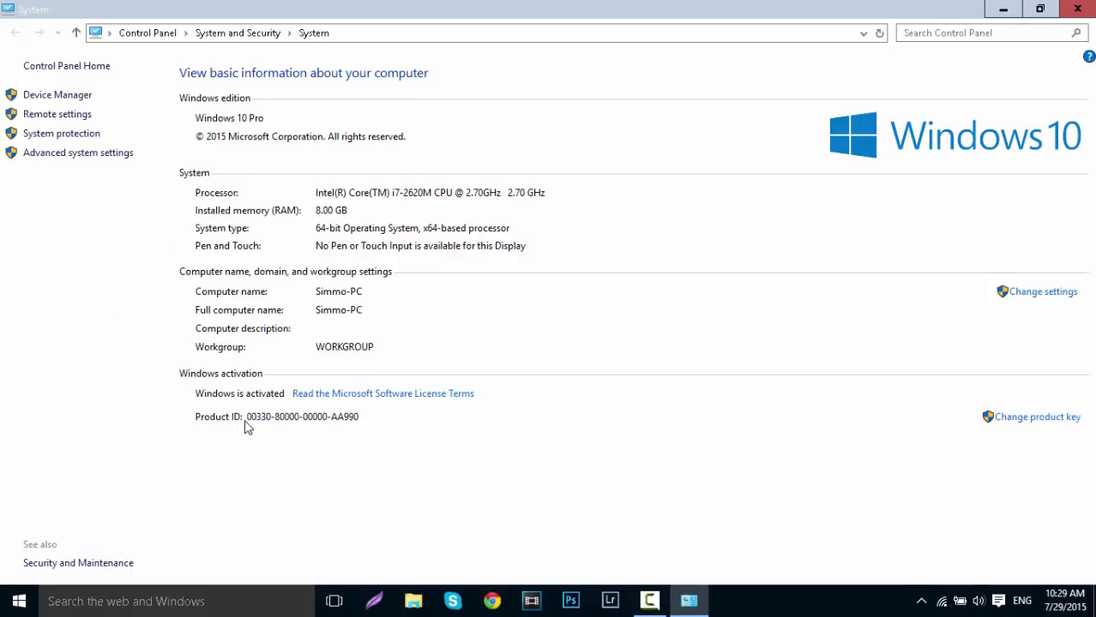
click(1075, 10)
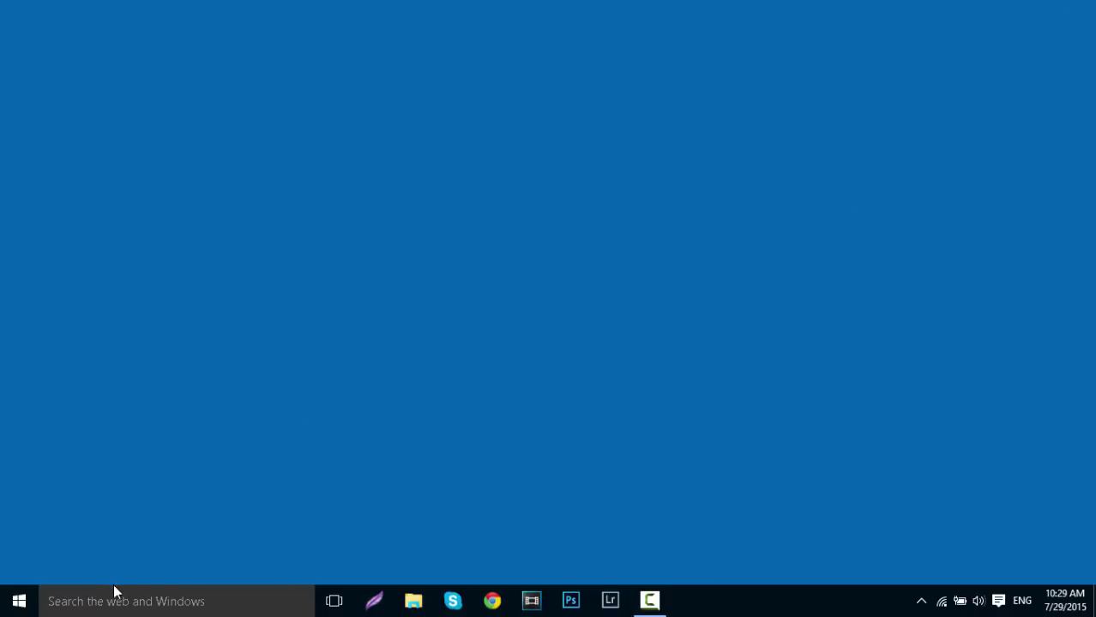
Search Windows for 'msconfig'.
click(235, 600)
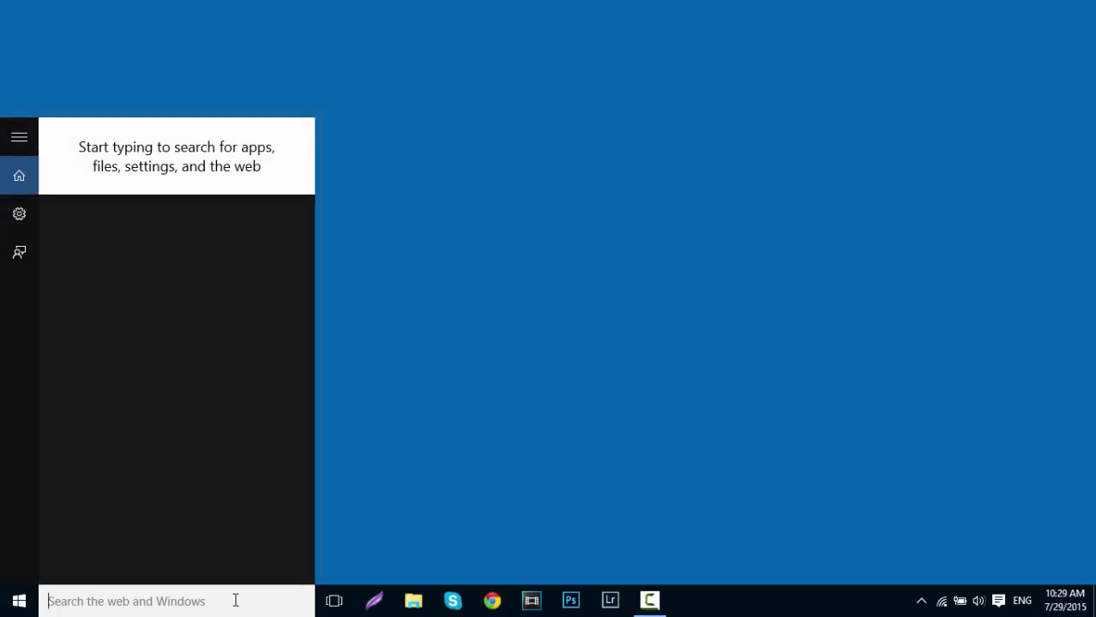
text(msconfig)
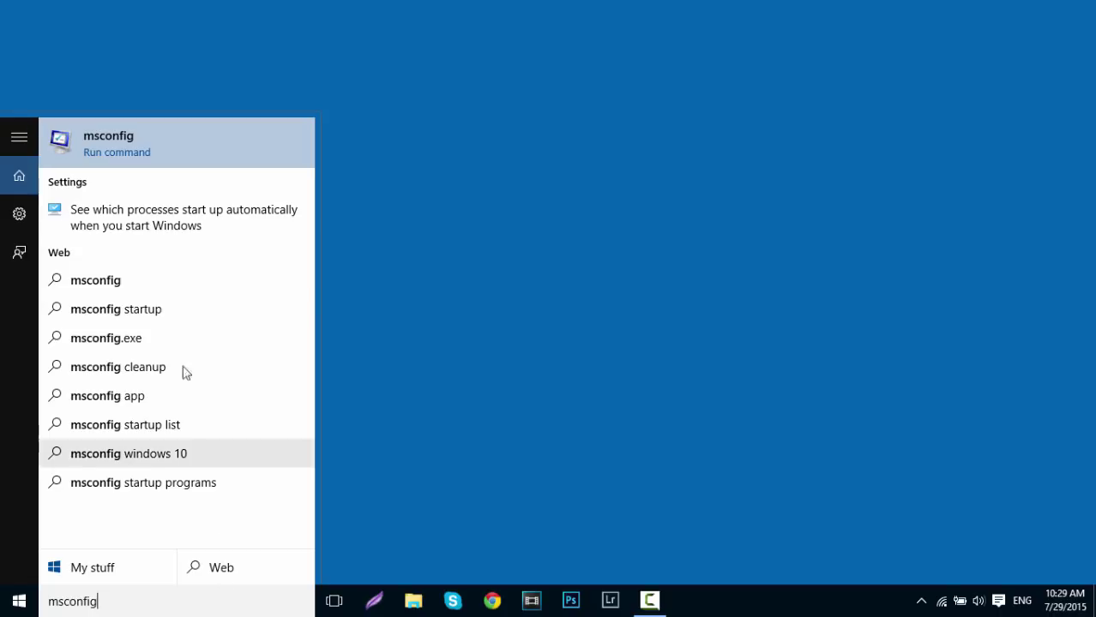
Launch System Configuration and uncheck No GUI boot on its Boot tab.
click(182, 150)
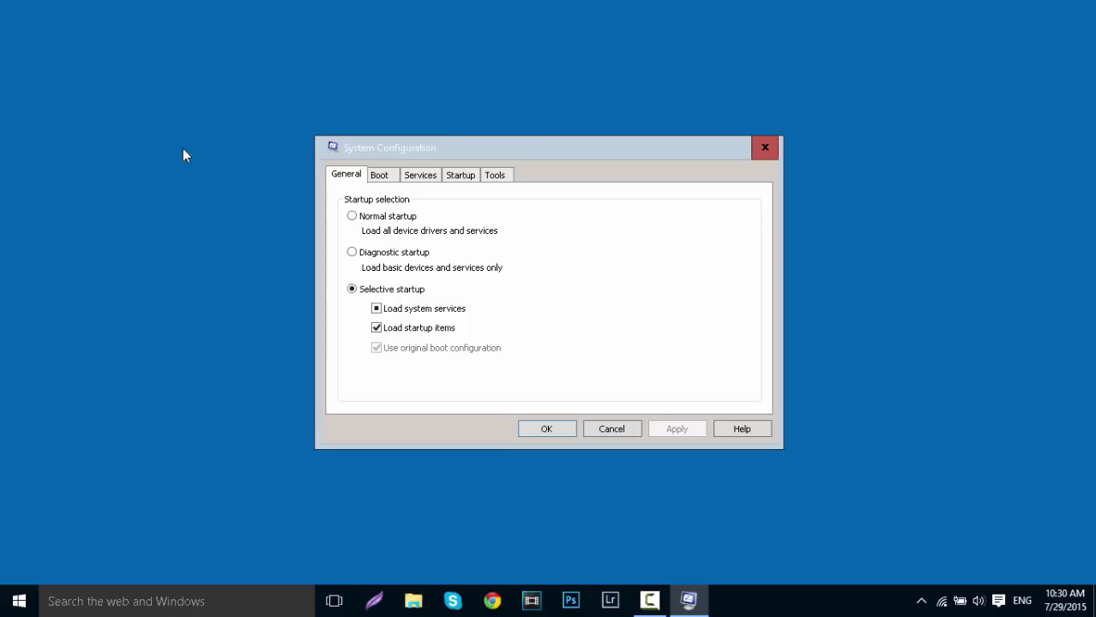
mouse_move(532, 152)
mouse_down()
mouse_move(545, 141)
mouse_move(538, 157)
mouse_up()
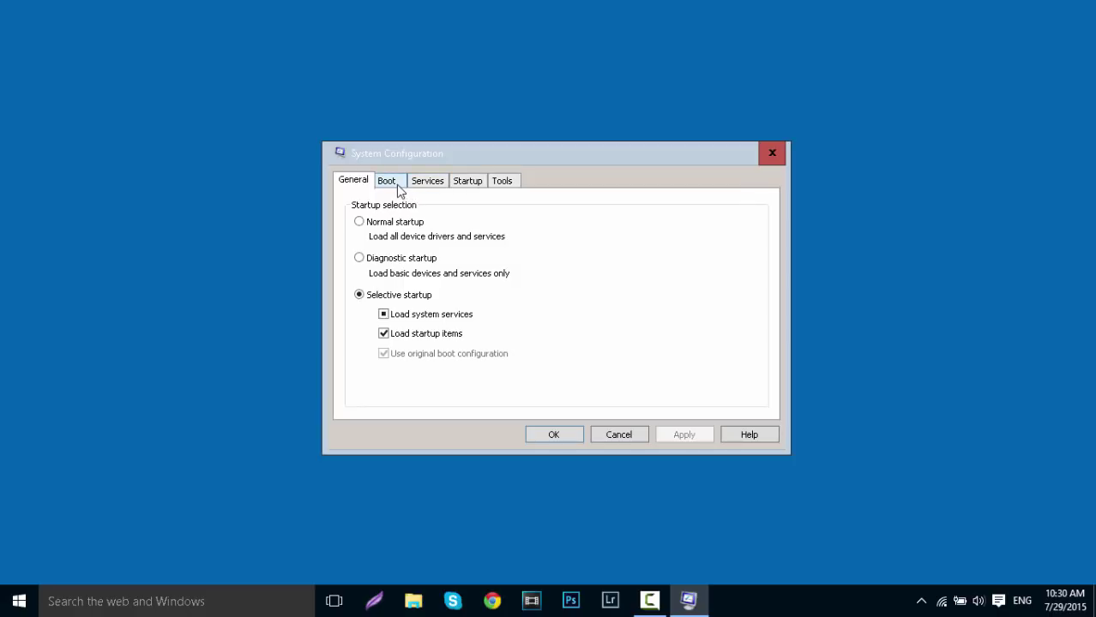
click(397, 188)
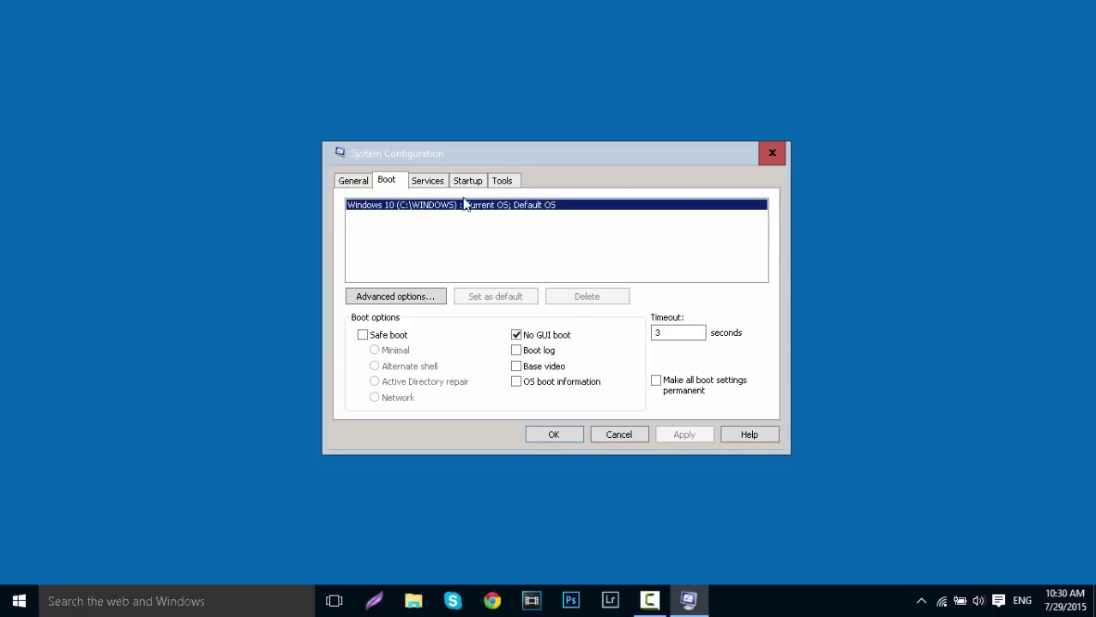
click(537, 336)
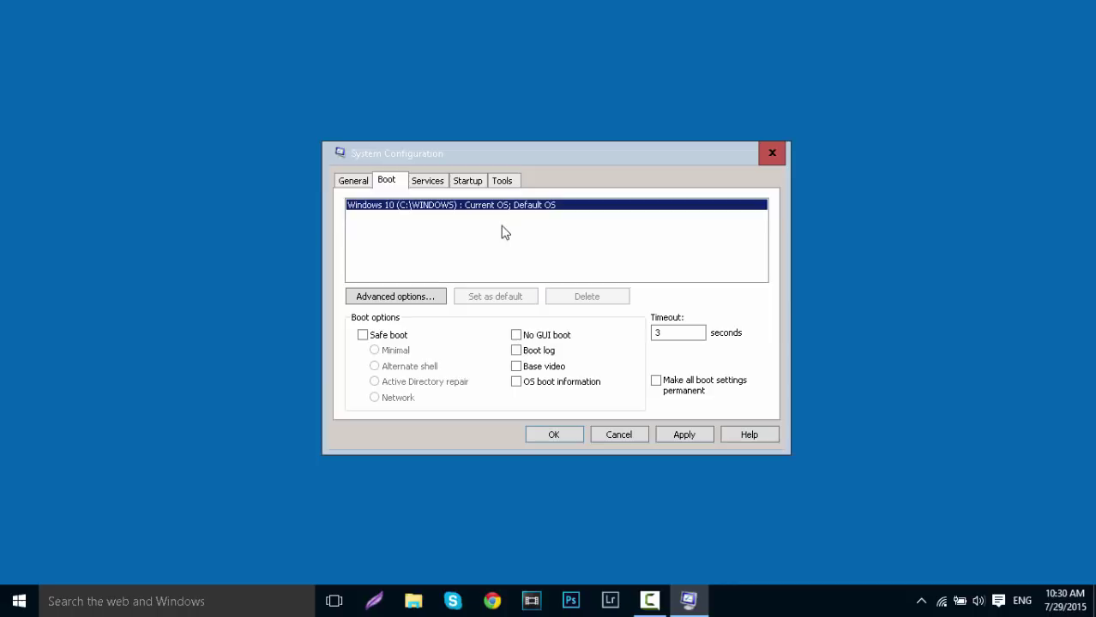
In Boot Advanced Options, keep 4 processors and enable Maximum memory at 8192.
click(403, 300)
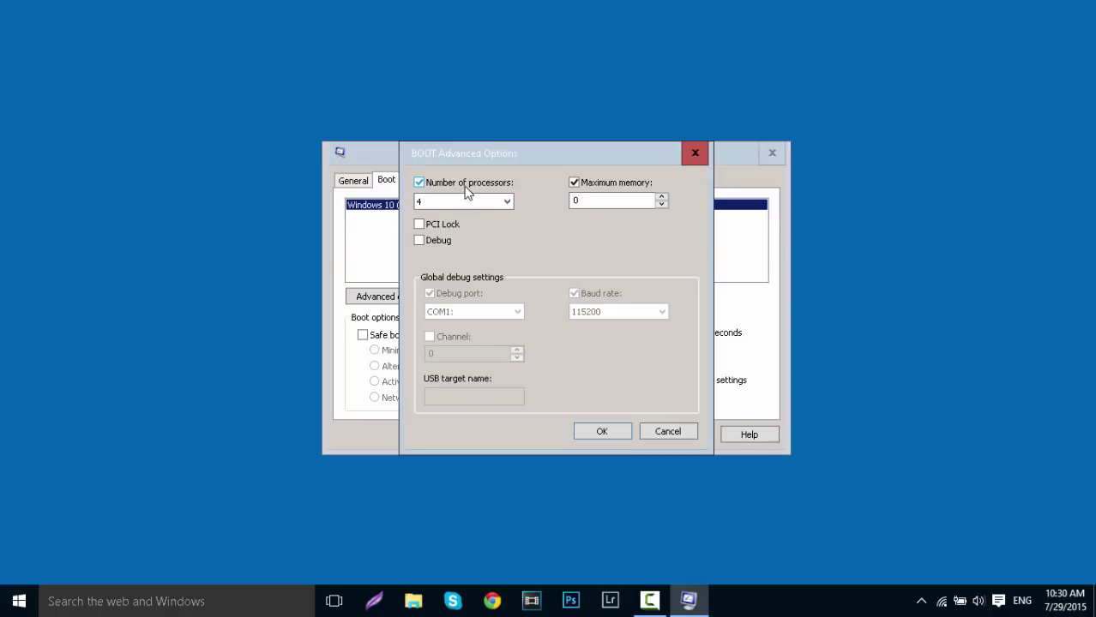
click(488, 202)
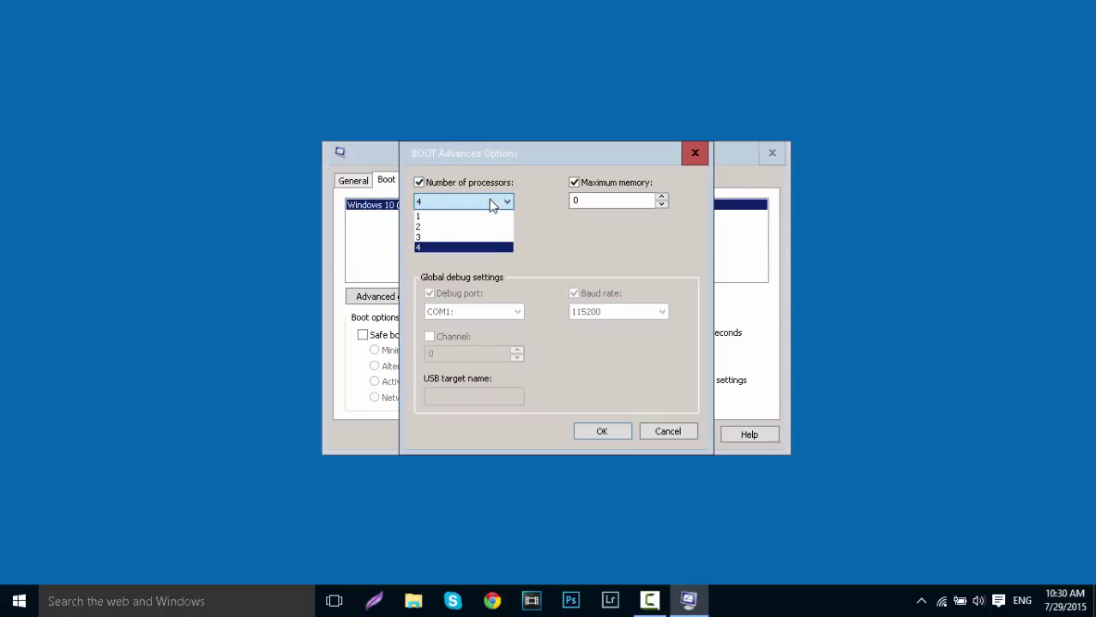
click(469, 247)
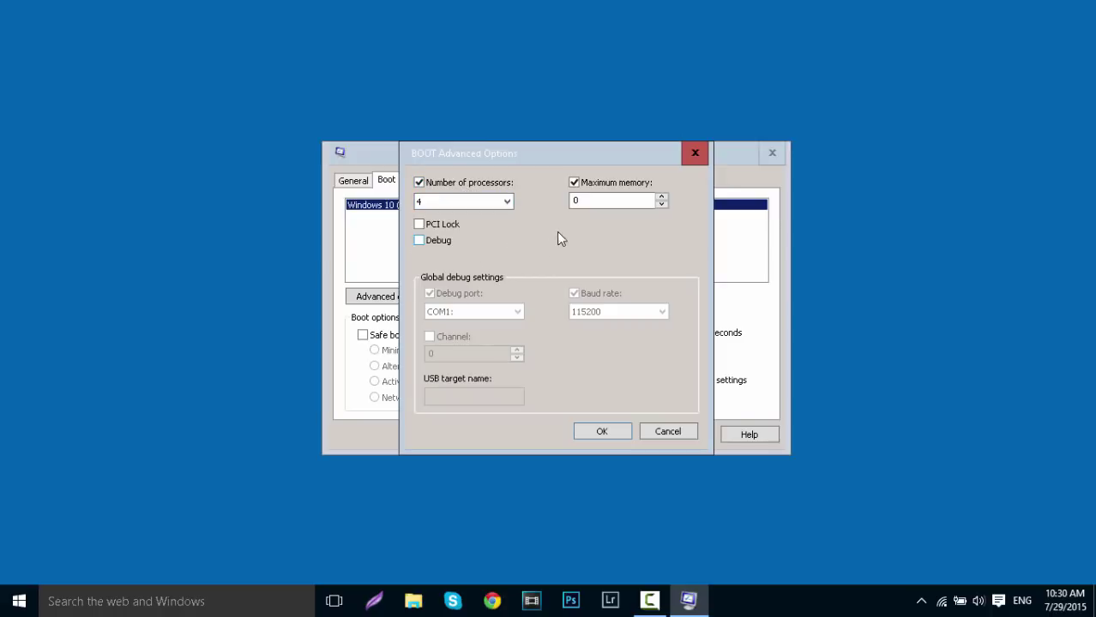
click(604, 187)
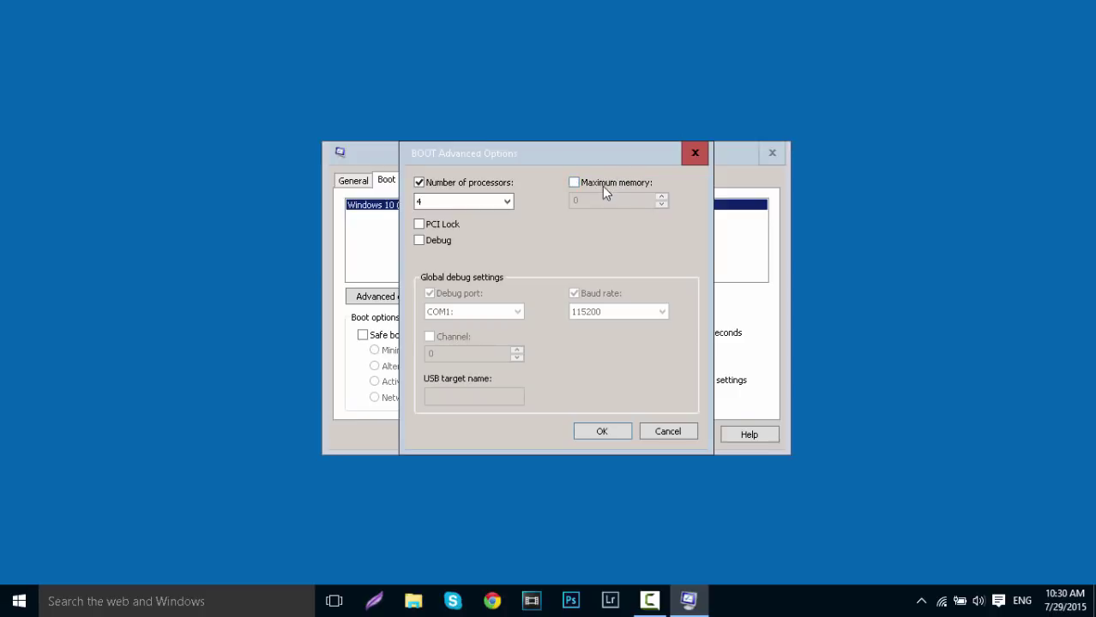
click(602, 182)
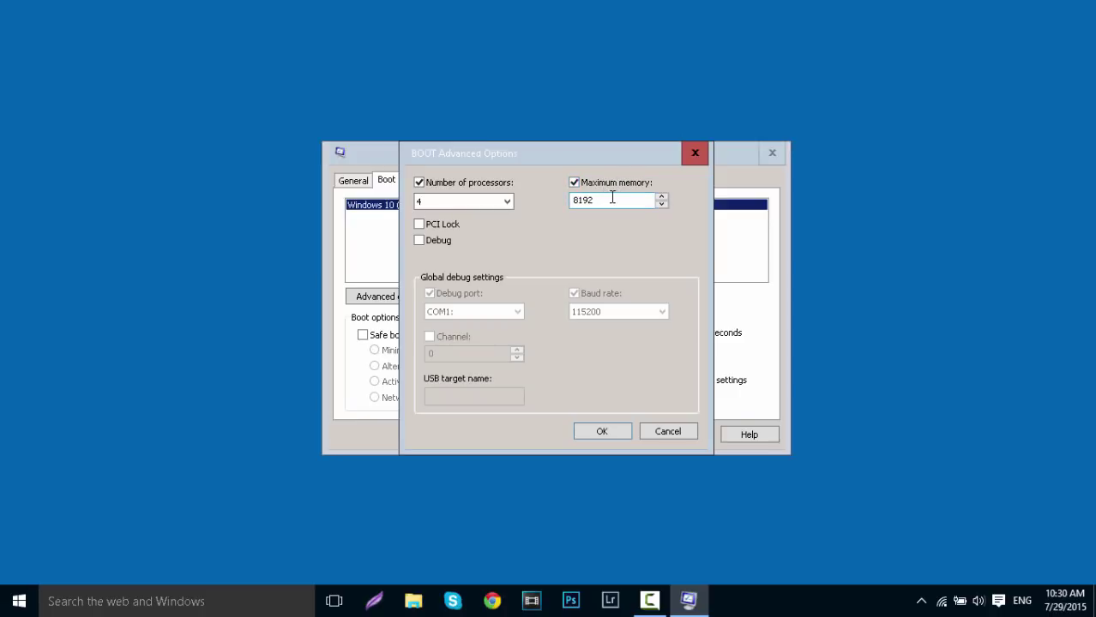
drag(619, 197, 526, 211)
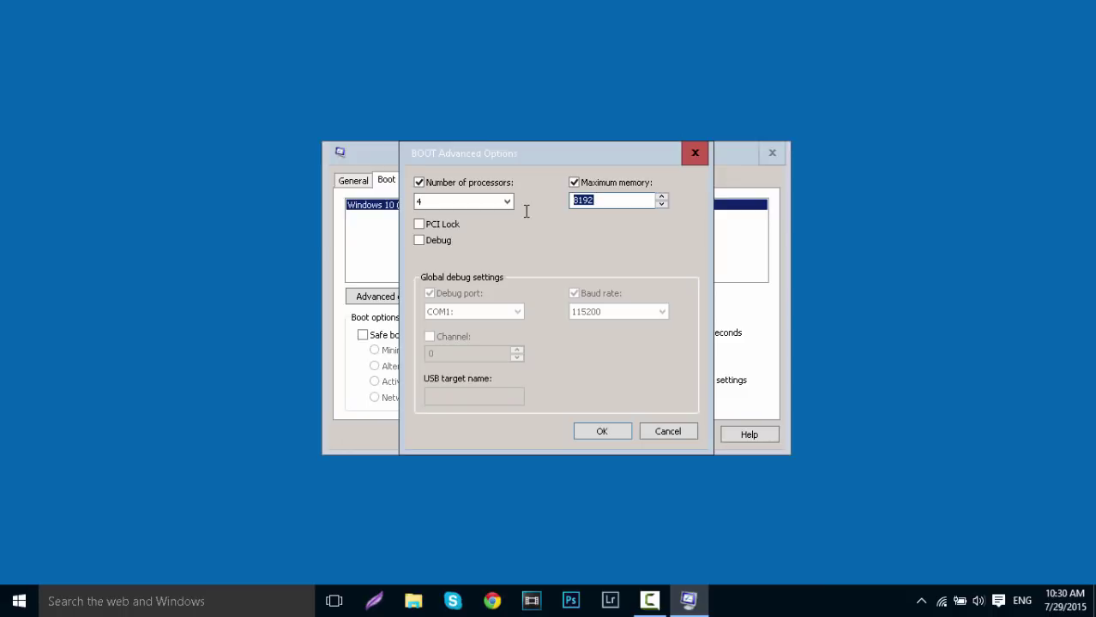
click(619, 202)
Confirm the advanced boot options and leave No GUI boot unchecked.
click(602, 433)
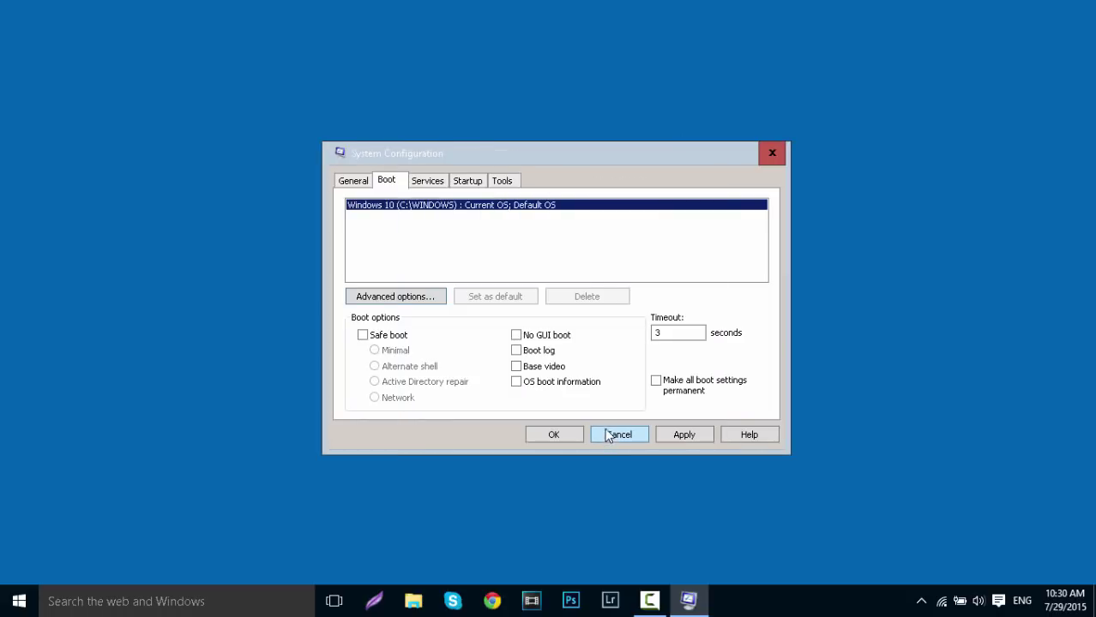
click(517, 337)
click(522, 341)
click(522, 340)
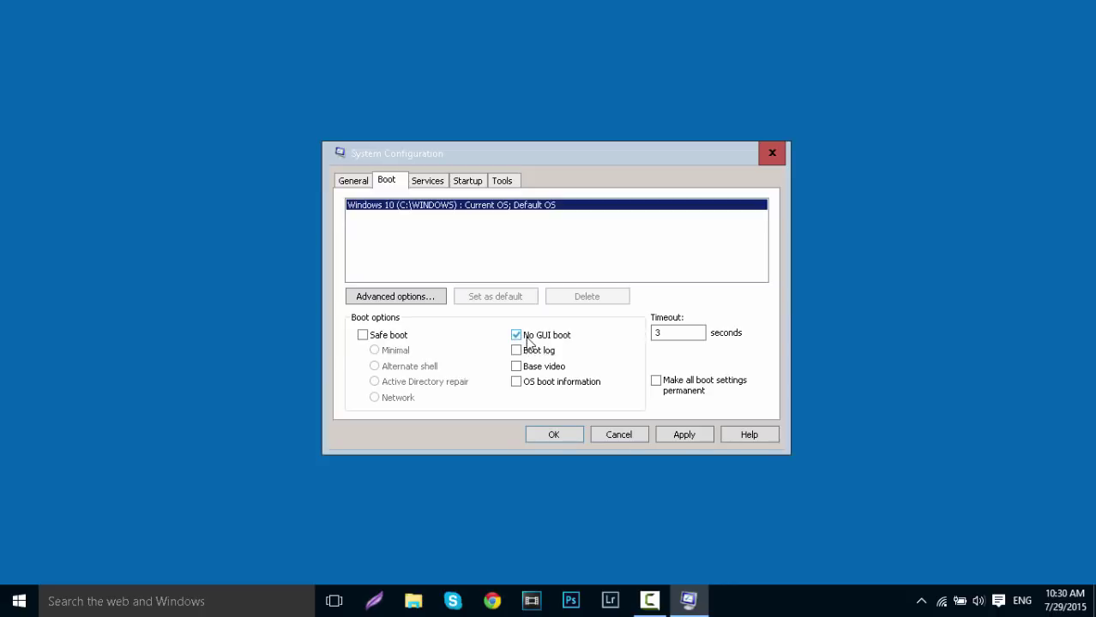
click(674, 334)
Check the 3-second boot timeout, then view the Startup tab.
drag(702, 331, 595, 335)
click(596, 339)
click(673, 333)
click(467, 182)
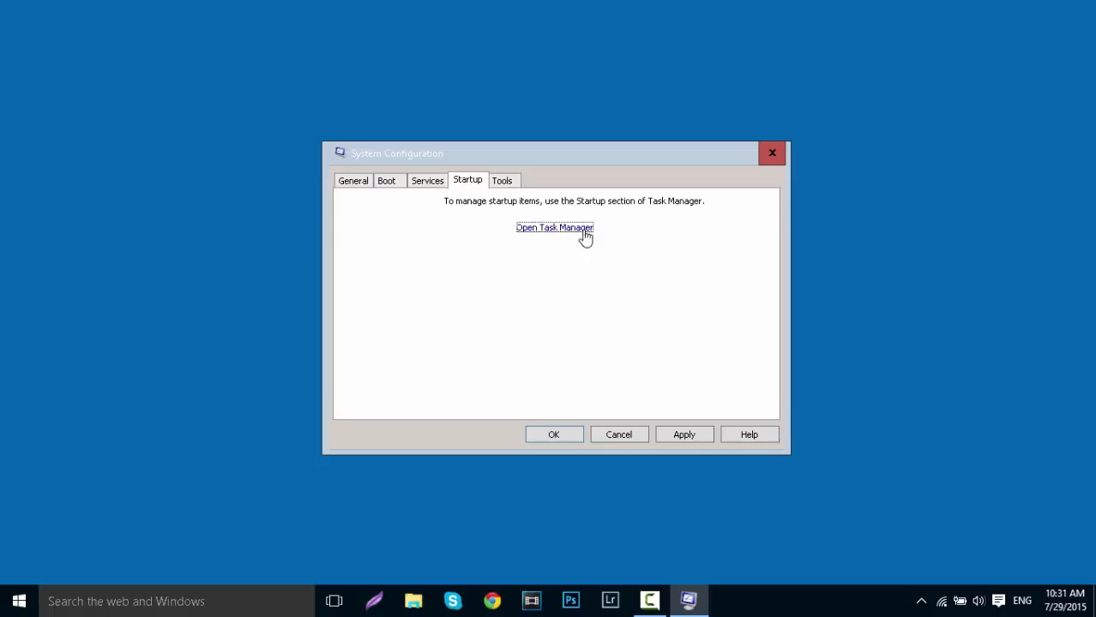
click(556, 228)
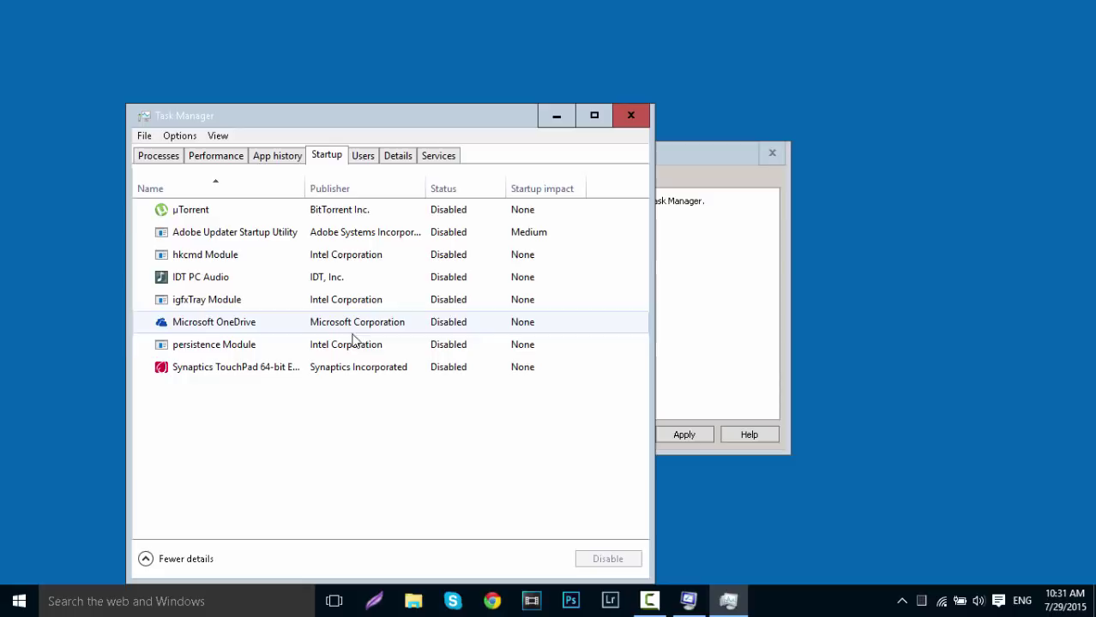
click(241, 301)
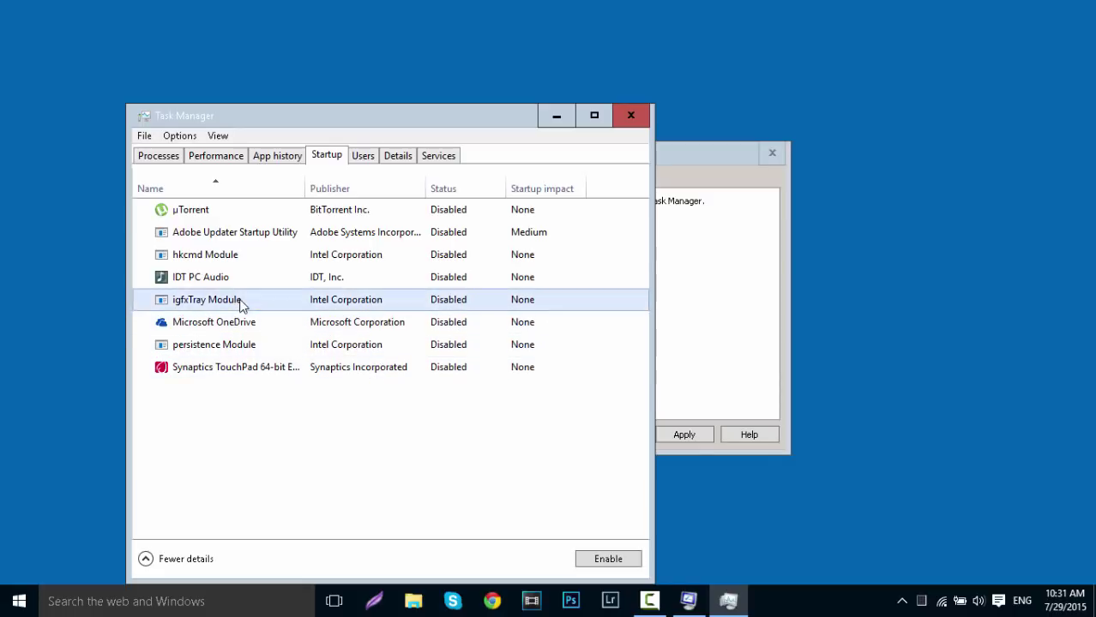
click(249, 213)
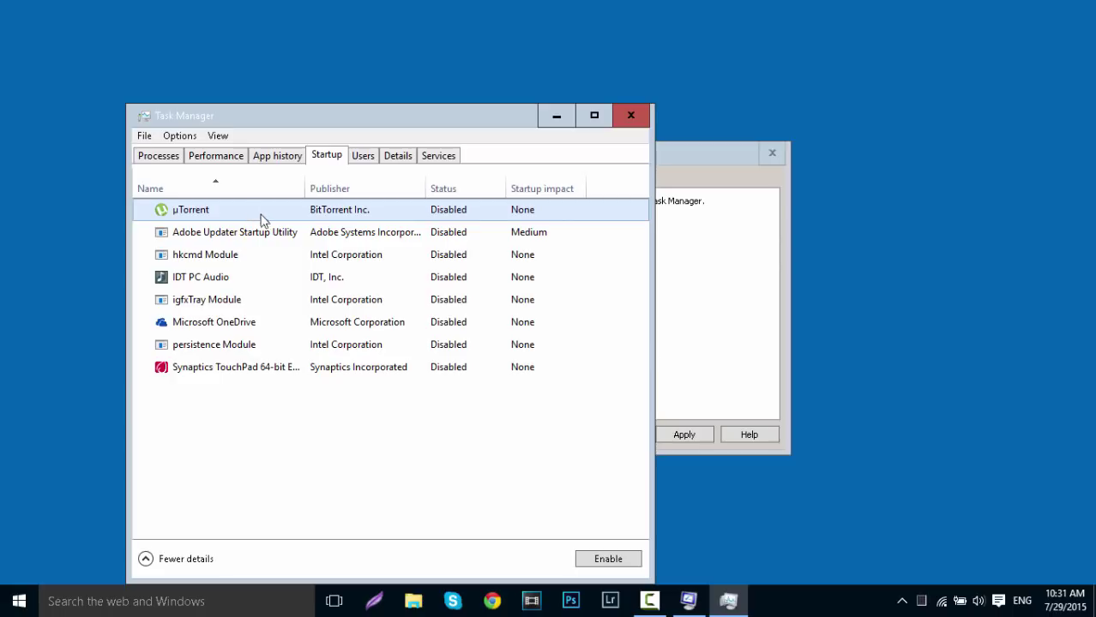
click(619, 566)
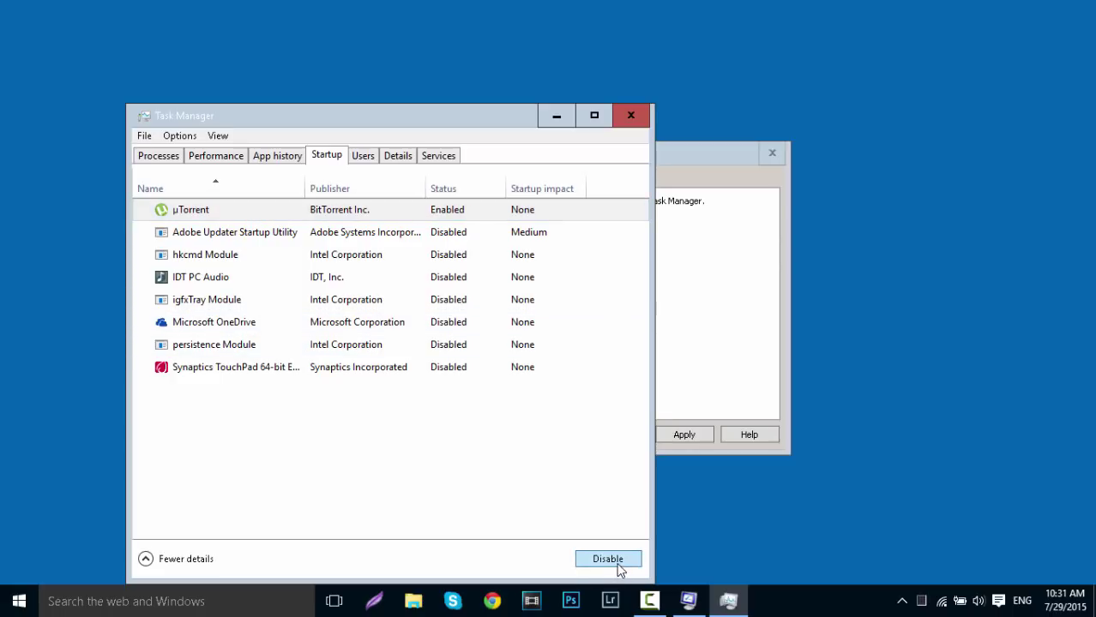
click(608, 559)
click(309, 234)
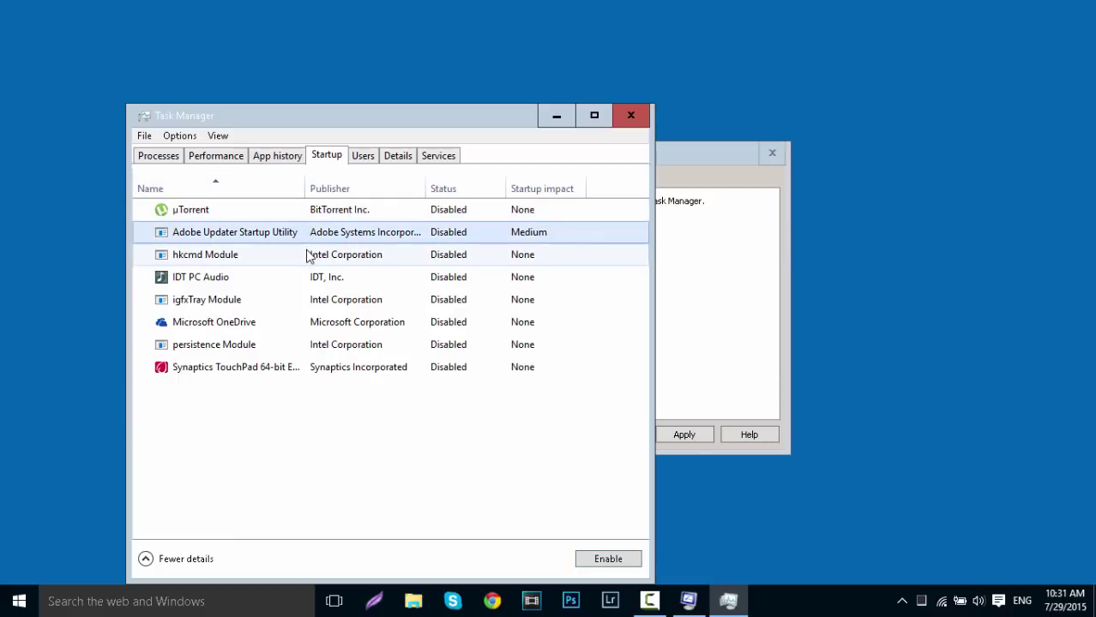
click(307, 254)
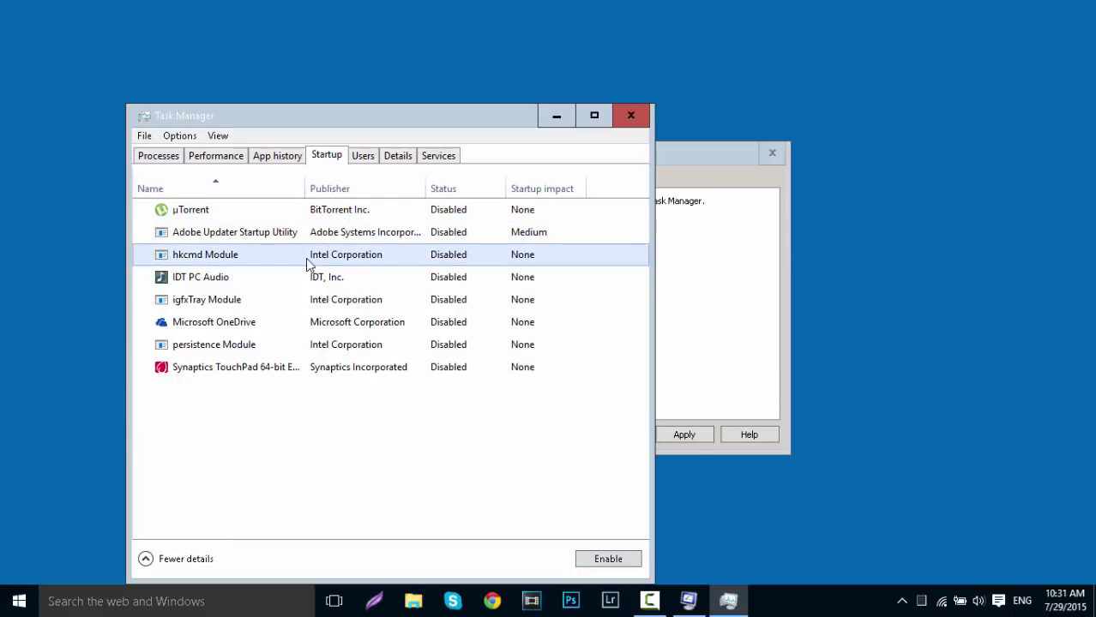
click(632, 120)
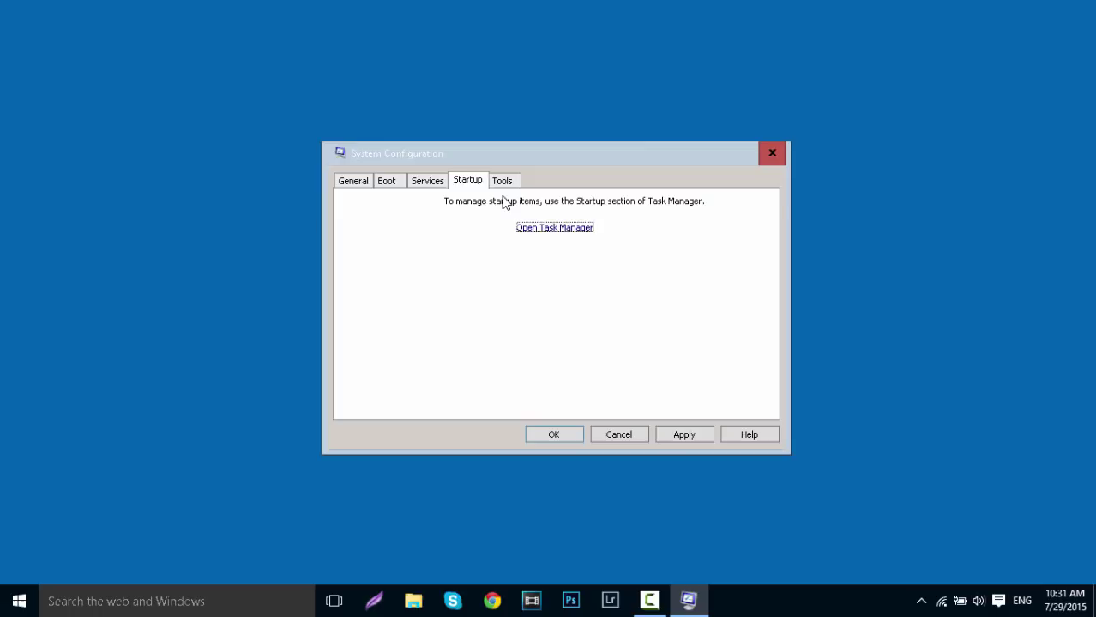
On the Services tab, hide all Microsoft services.
click(431, 182)
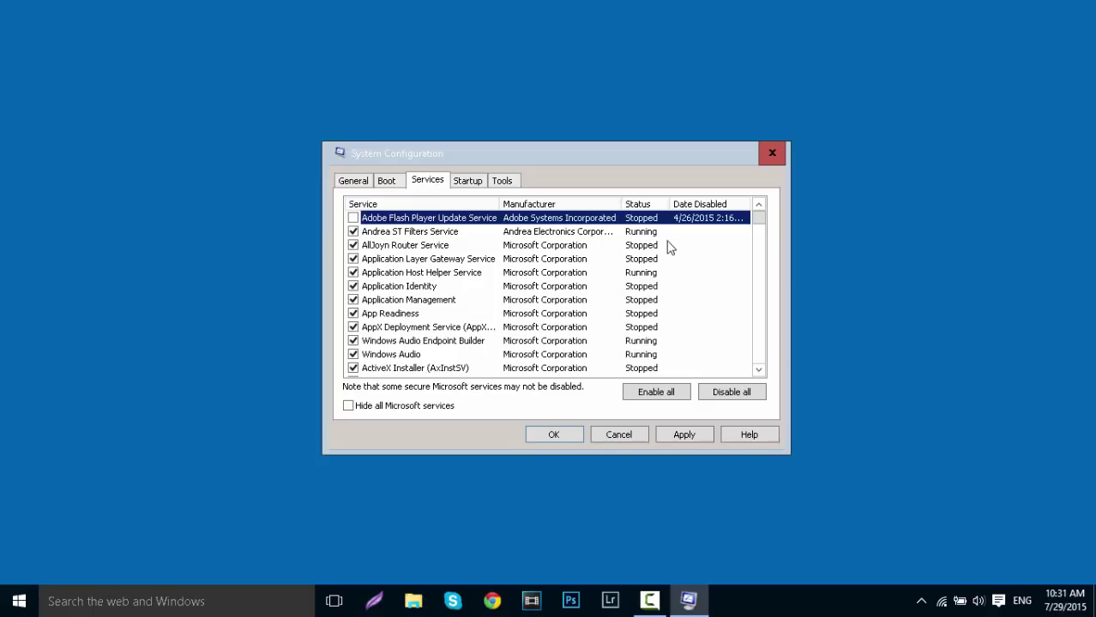
click(376, 412)
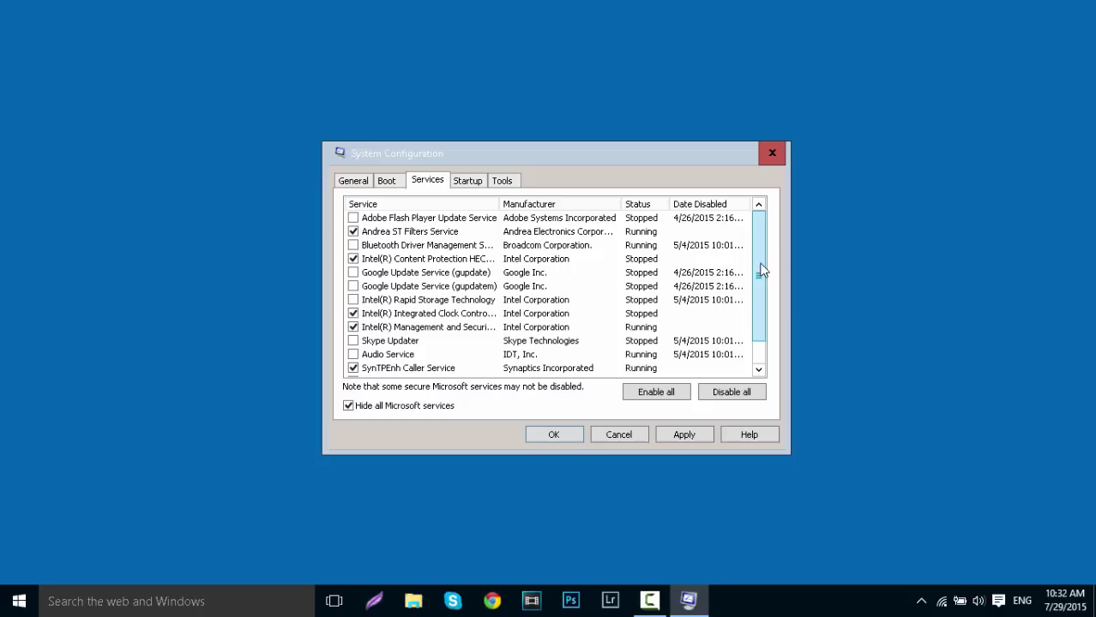
drag(761, 271, 758, 243)
drag(759, 248, 758, 277)
Review Google Update, Skype Updater, Audio Service and TeamViewer 10, apply, and return to Boot.
click(433, 286)
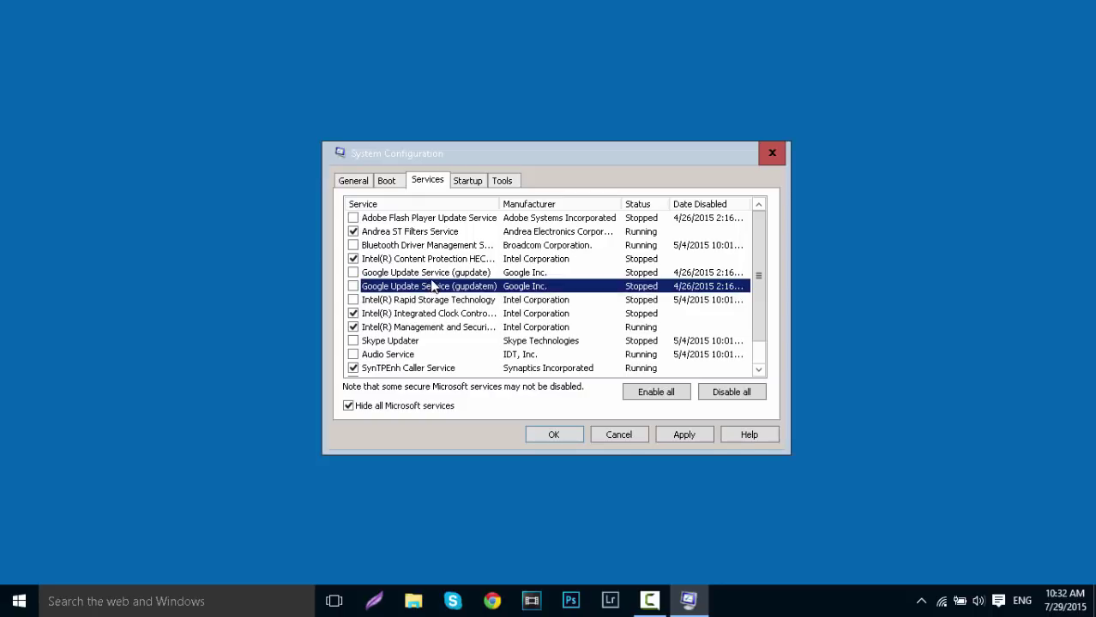
click(433, 275)
click(431, 284)
drag(758, 284, 756, 306)
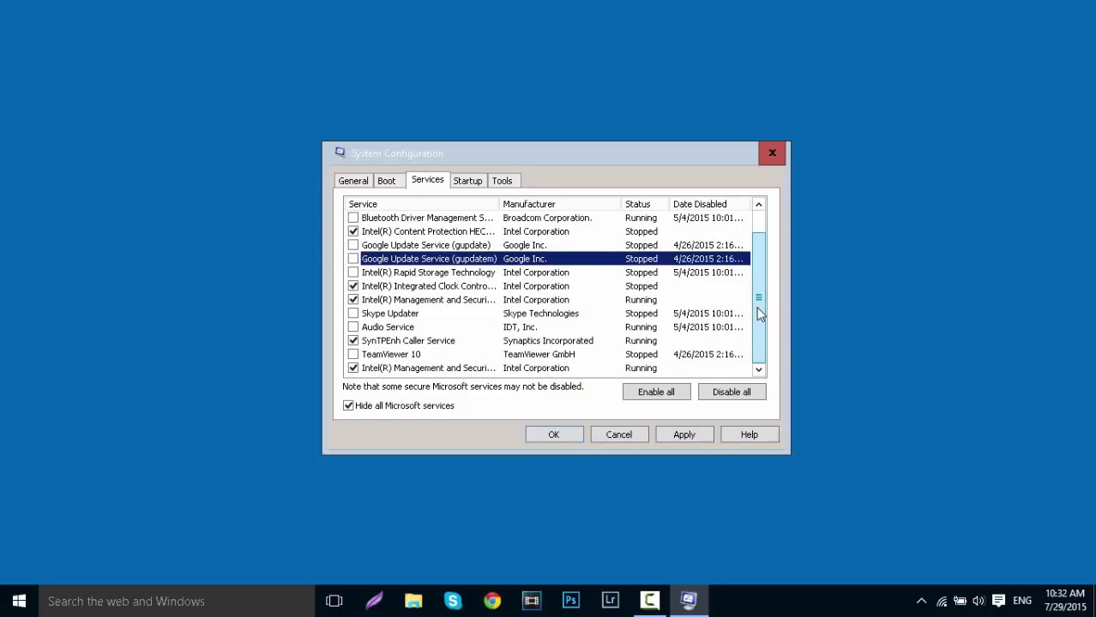
click(399, 331)
click(408, 319)
click(408, 328)
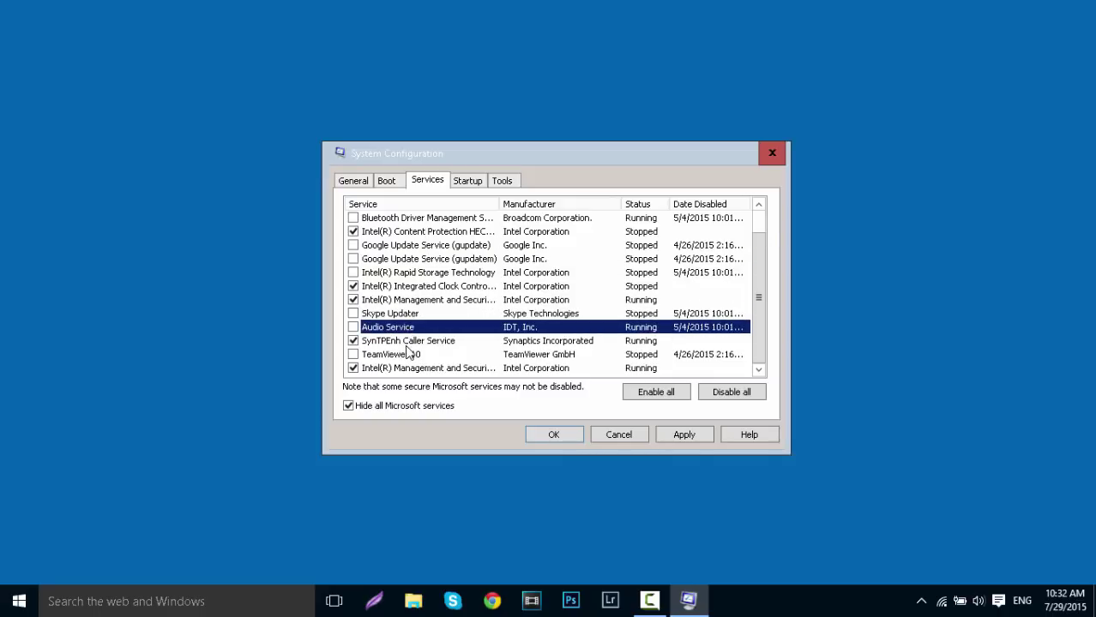
click(410, 354)
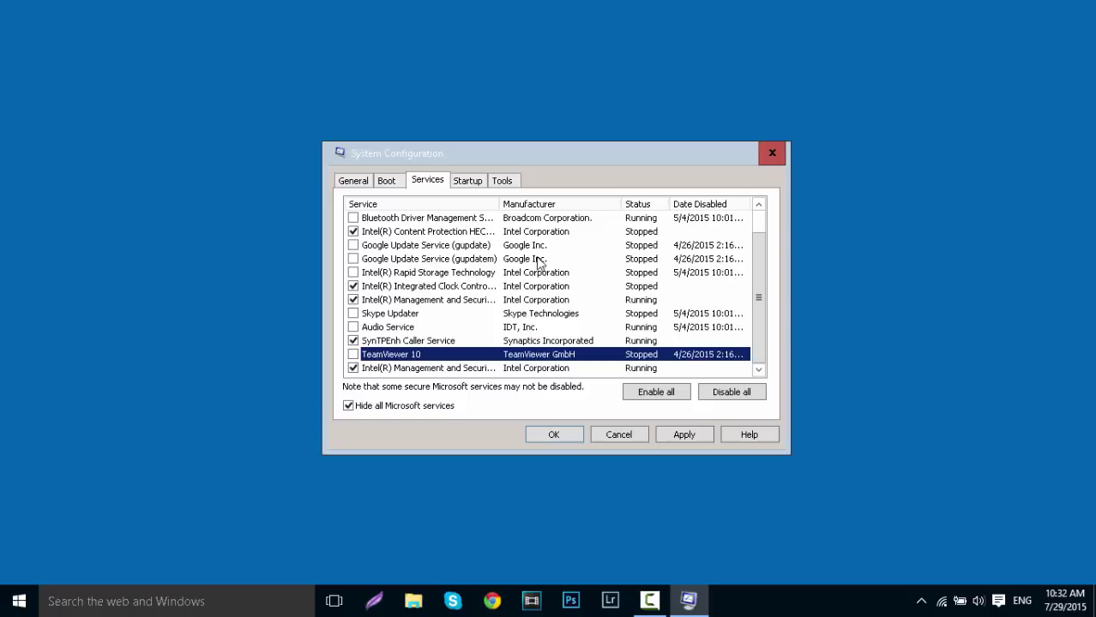
click(679, 441)
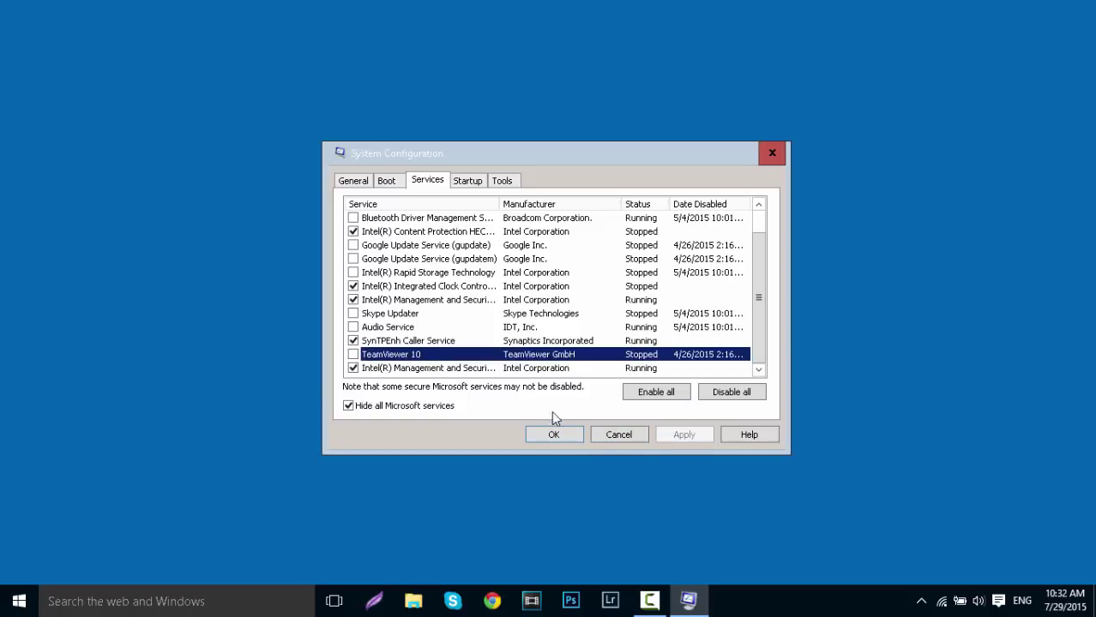
click(385, 183)
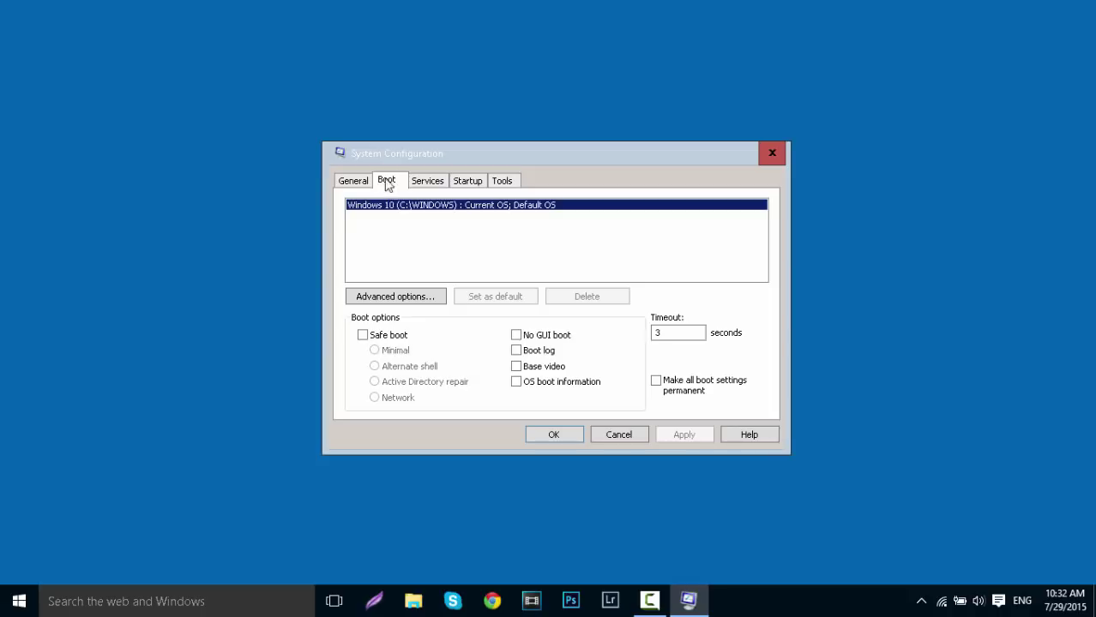
Make all boot settings permanent, apply and confirm the warning, then close System Configuration.
click(657, 382)
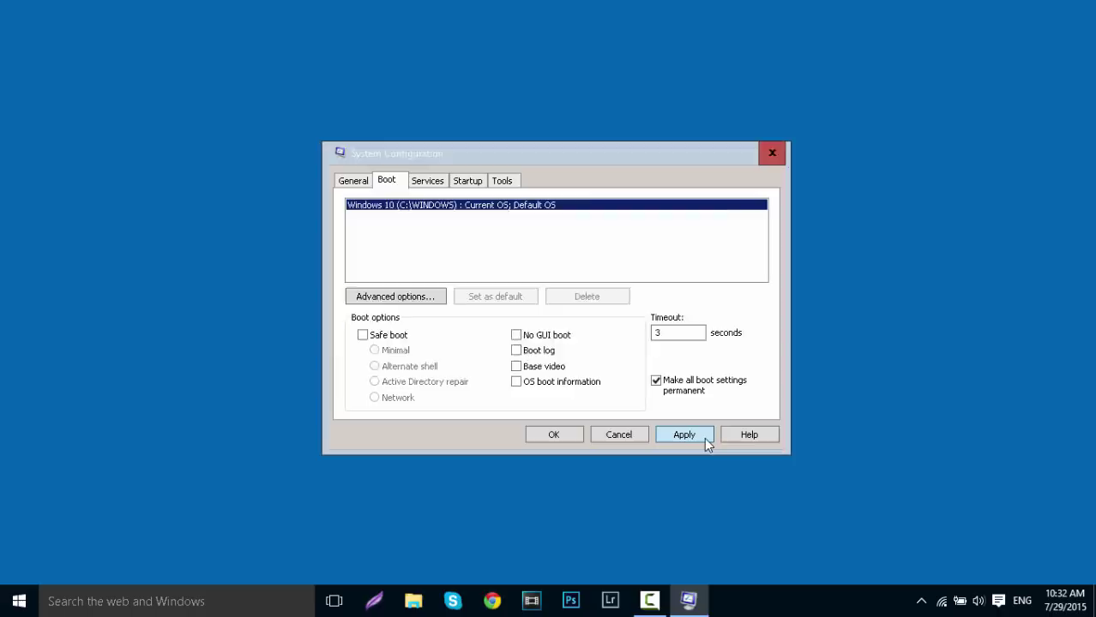
click(704, 438)
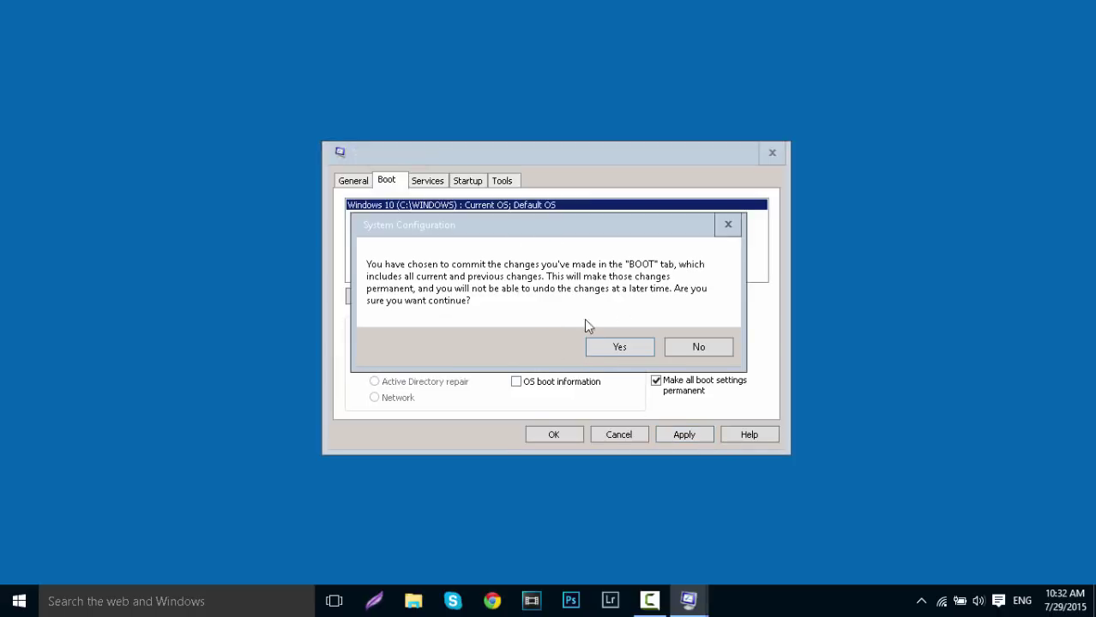
click(600, 346)
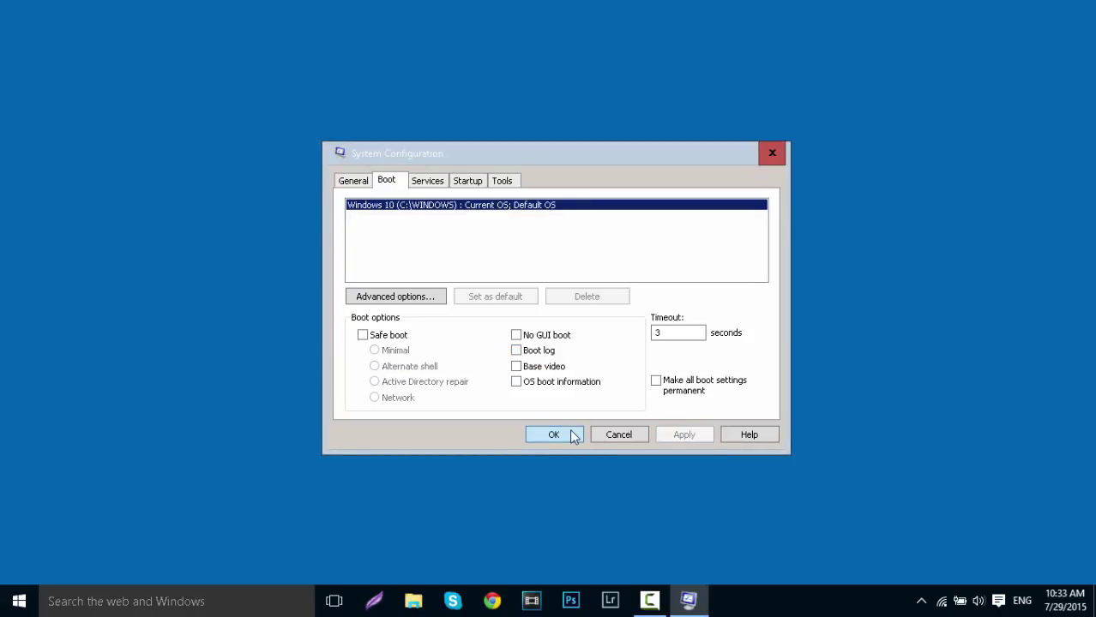
click(571, 433)
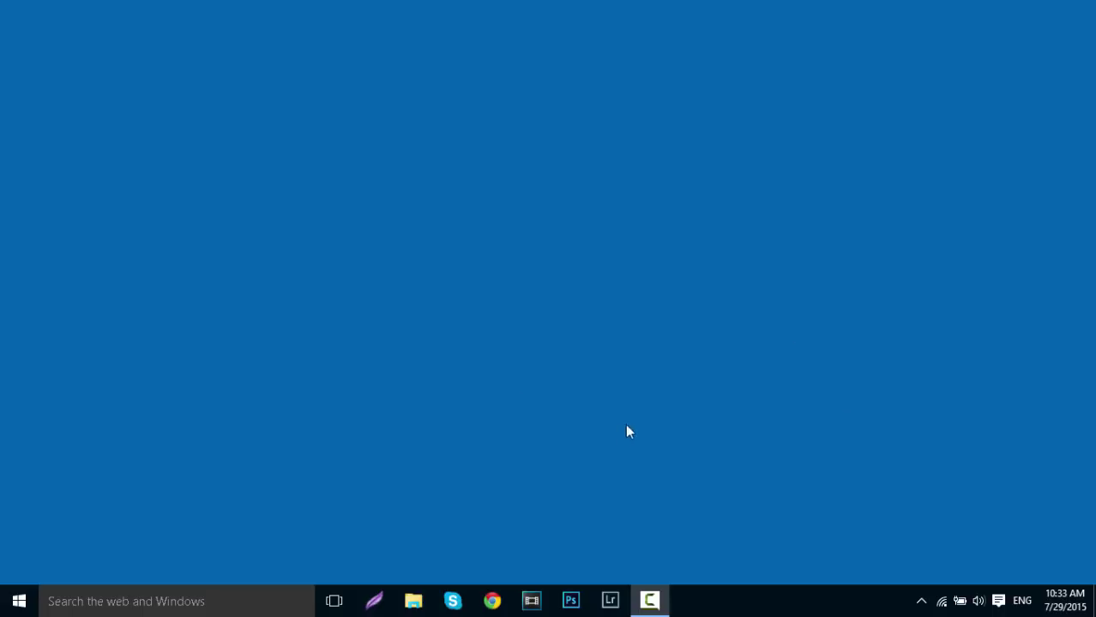